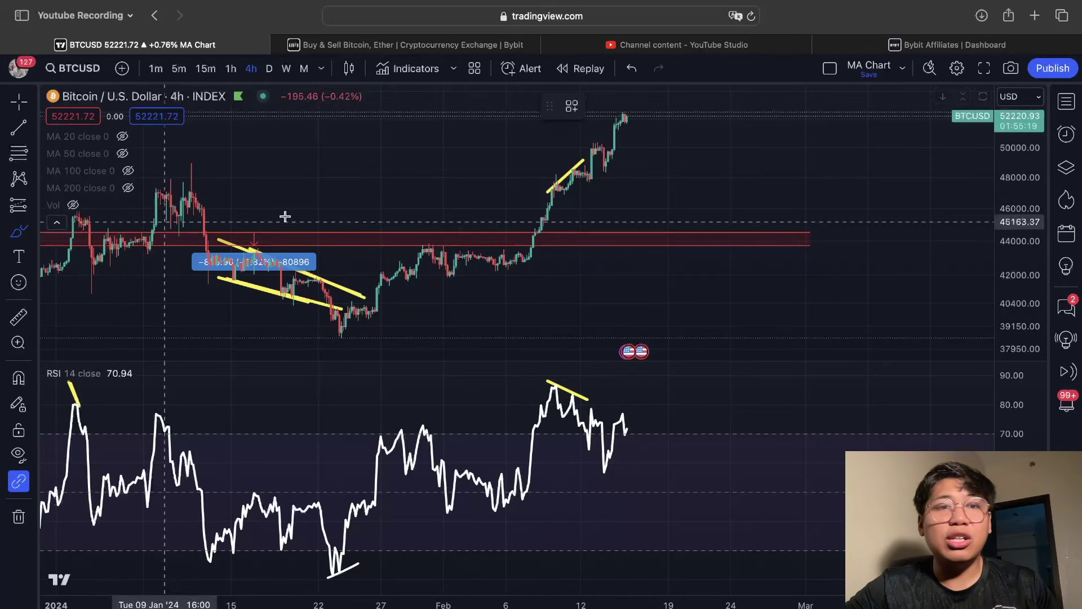
{"action": "mouse_move", "coordinate": [555, 191]}
{"action": "left_mouse_down"}
{"action": "mouse_move", "coordinate": [569, 147]}
{"action": "mouse_move", "coordinate": [616, 121]}
{"action": "left_mouse_up"}
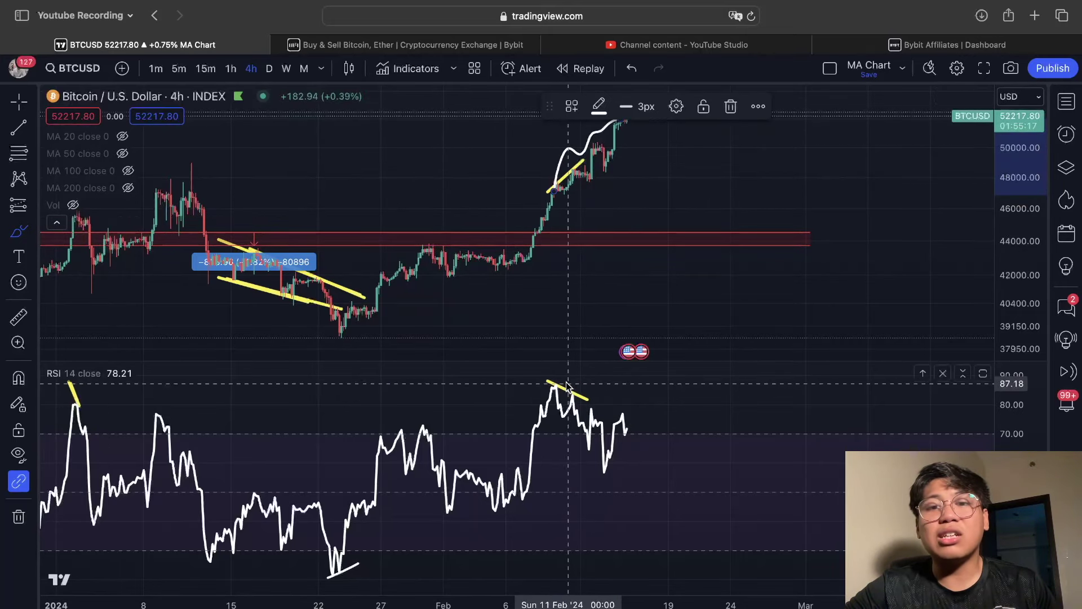
{"action": "left_click_drag", "start_coordinate": [604, 423], "coordinate": [622, 431]}
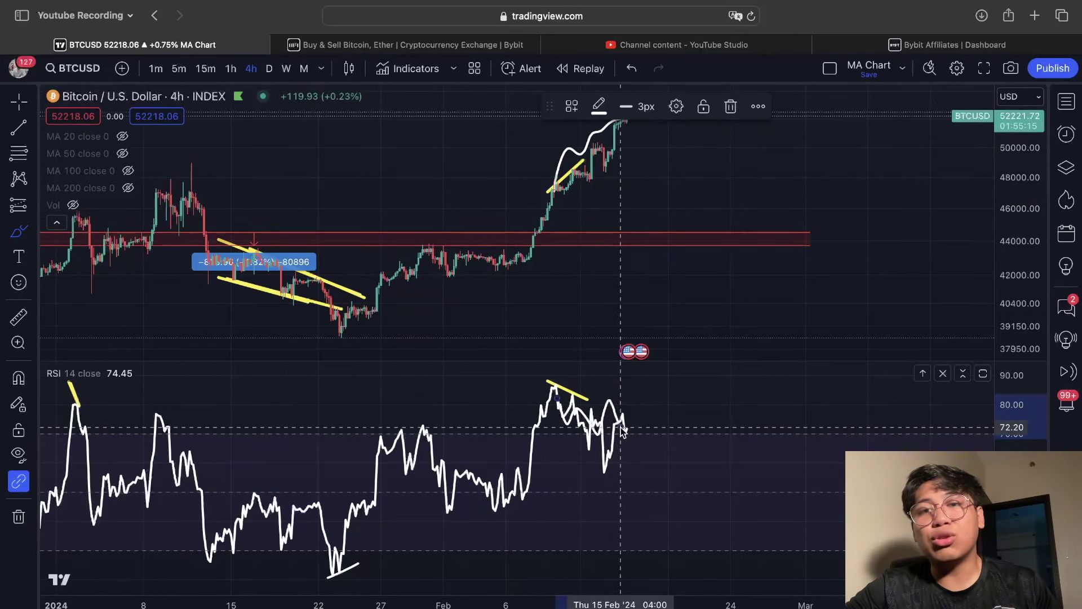
{"action": "key", "text": "ctrl+z"}
{"action": "key", "text": "ctrl+z"}
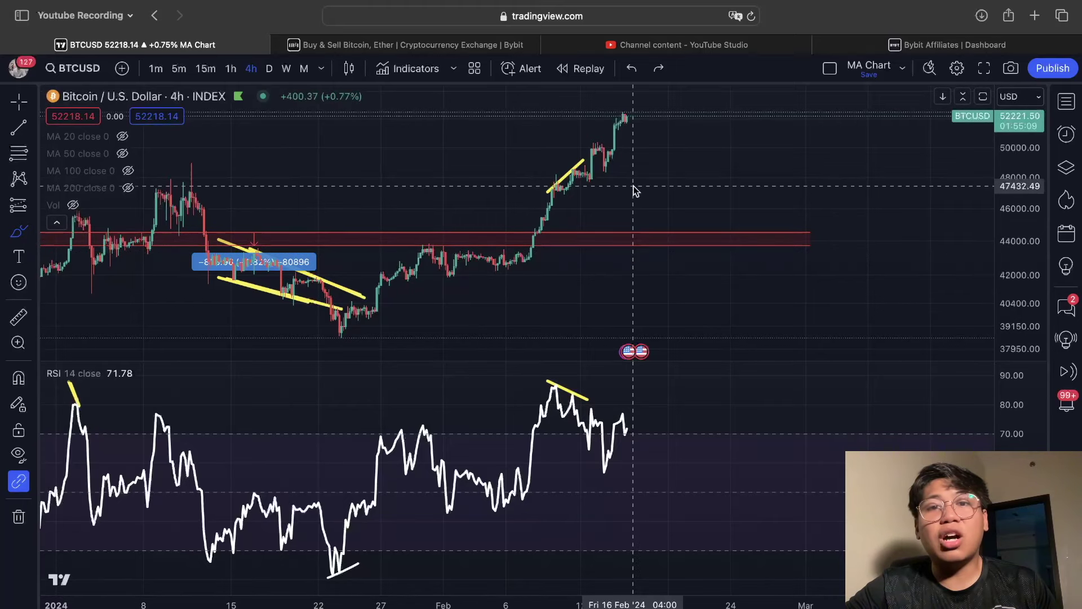
{"action": "mouse_move", "coordinate": [552, 193]}
{"action": "left_mouse_down"}
{"action": "mouse_move", "coordinate": [589, 169]}
{"action": "mouse_move", "coordinate": [622, 121]}
{"action": "mouse_move", "coordinate": [661, 113]}
{"action": "left_mouse_up"}
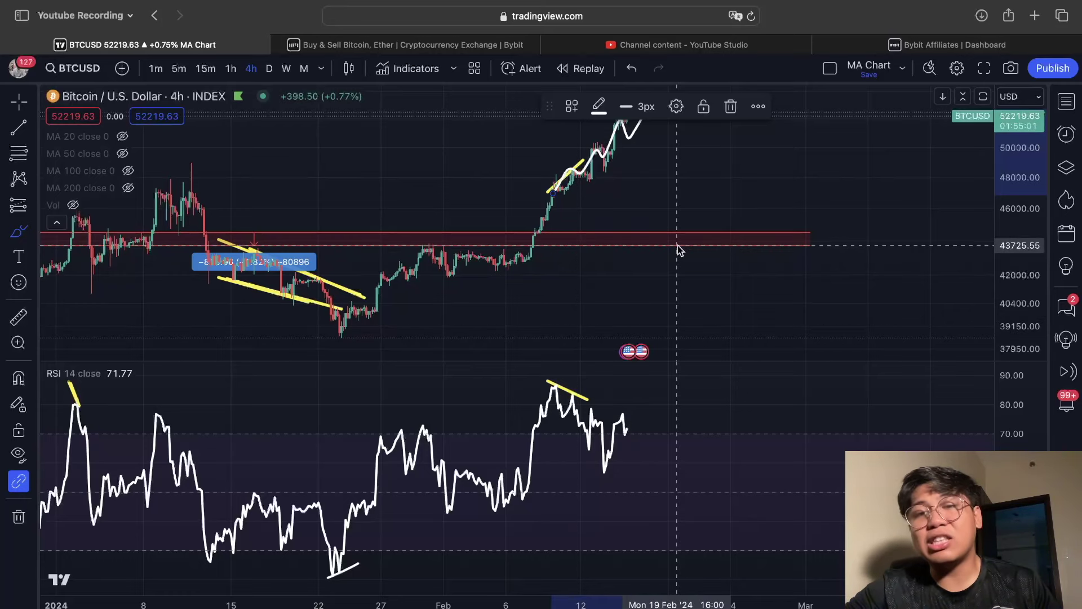
{"action": "key", "text": "super+z"}
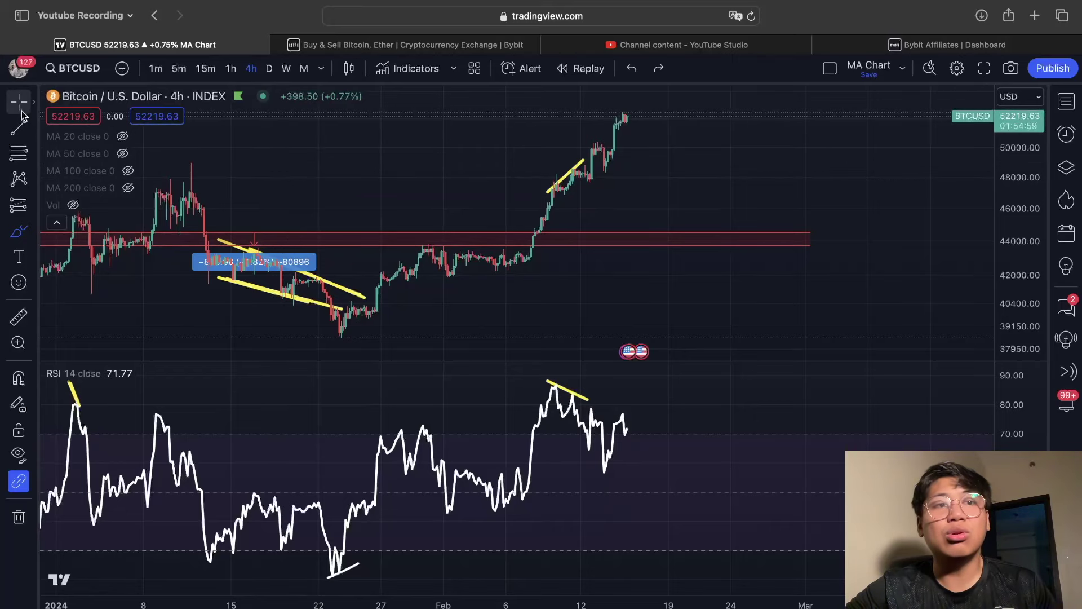
Step: Make room above the candles, then extend the rally trend line up-right and the RSI line rightward
{"action": "left_click_drag", "start_coordinate": [871, 189], "coordinate": [880, 244]}
{"action": "left_click_drag", "start_coordinate": [584, 212], "coordinate": [652, 149]}
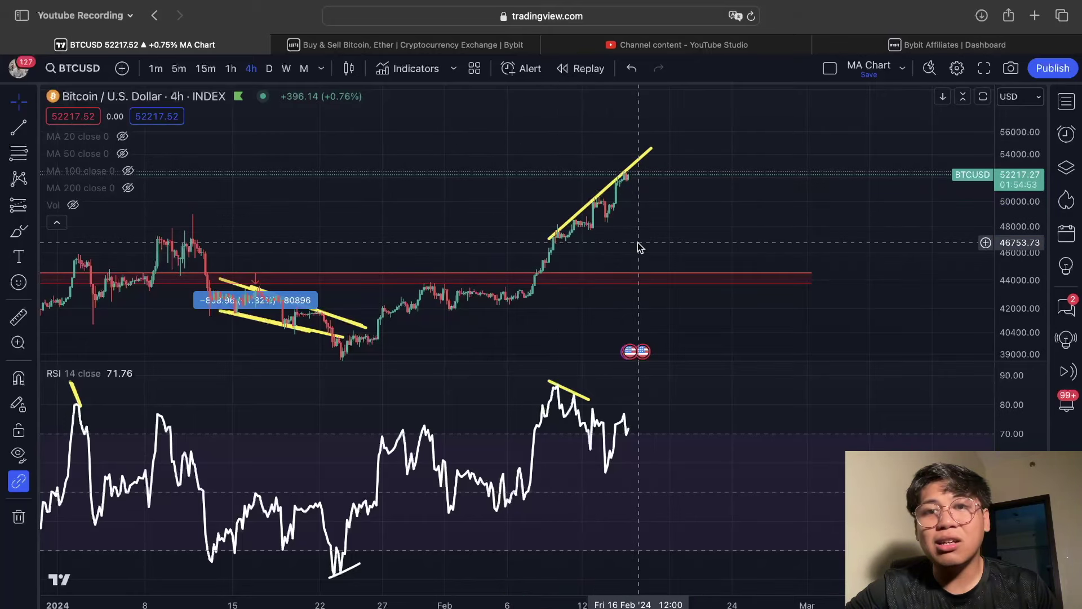
{"action": "left_click_drag", "start_coordinate": [589, 400], "coordinate": [651, 429]}
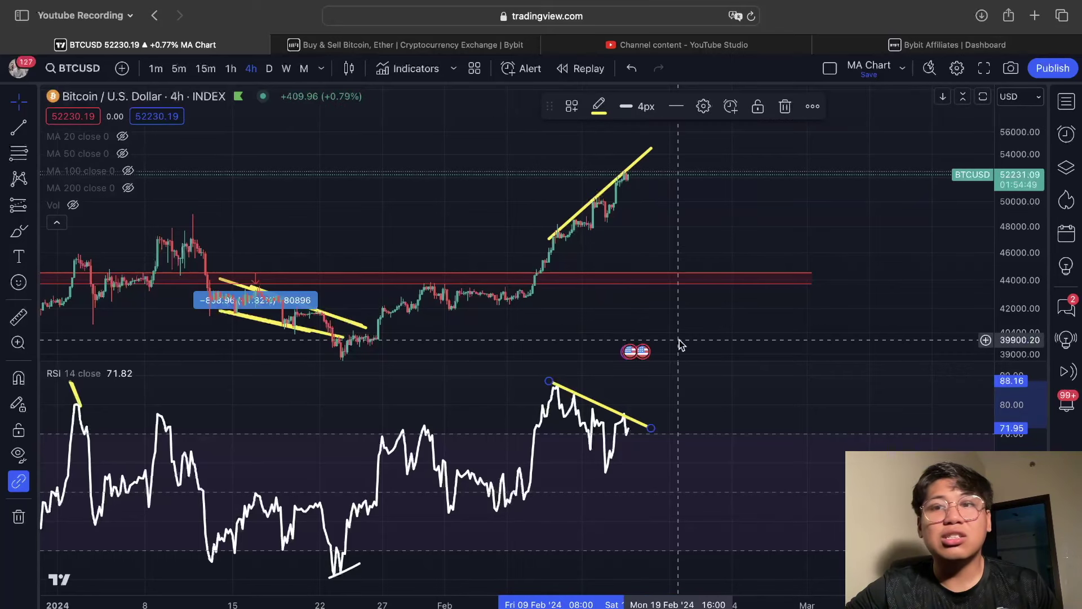
Step: Stretch the price scale so the candles appear taller
{"action": "left_click_drag", "start_coordinate": [1022, 299], "coordinate": [1021, 276]}
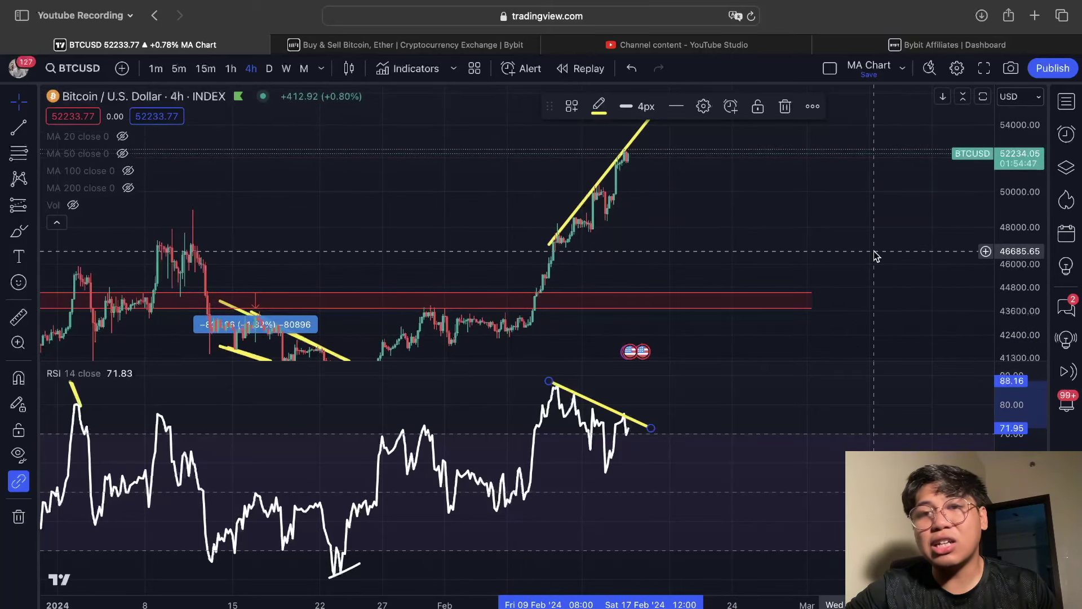
{"action": "mouse_move", "coordinate": [120, 153]}
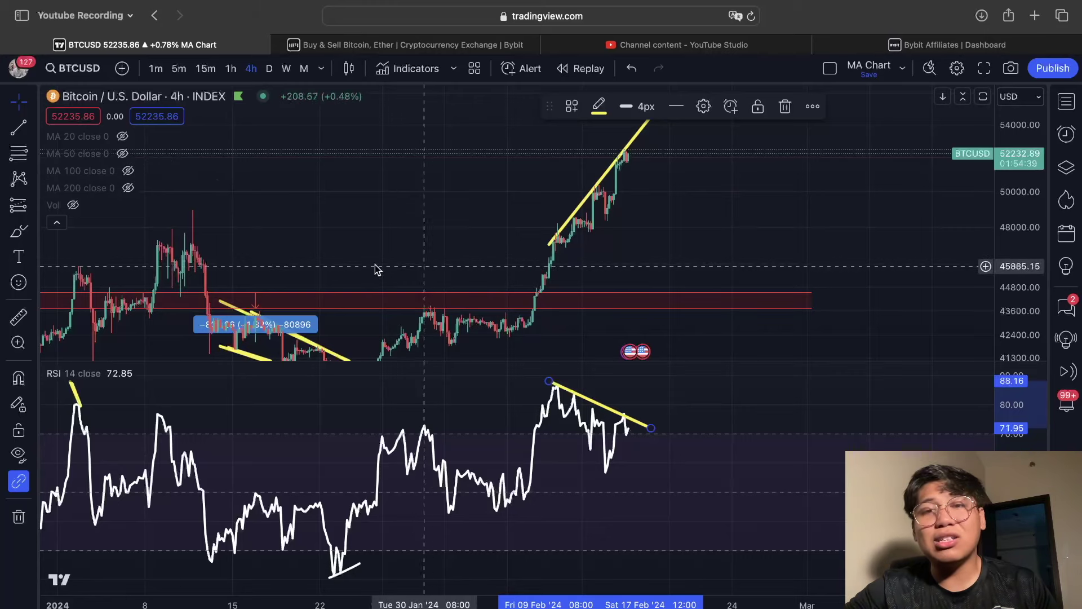
{"action": "left_click", "coordinate": [19, 234]}
{"action": "mouse_move", "coordinate": [640, 152]}
{"action": "left_mouse_down"}
{"action": "mouse_move", "coordinate": [671, 157]}
{"action": "mouse_move", "coordinate": [701, 234]}
{"action": "mouse_move", "coordinate": [772, 169]}
{"action": "mouse_move", "coordinate": [857, 145]}
{"action": "mouse_move", "coordinate": [865, 128]}
{"action": "left_mouse_up"}
{"action": "key", "text": "super+z"}
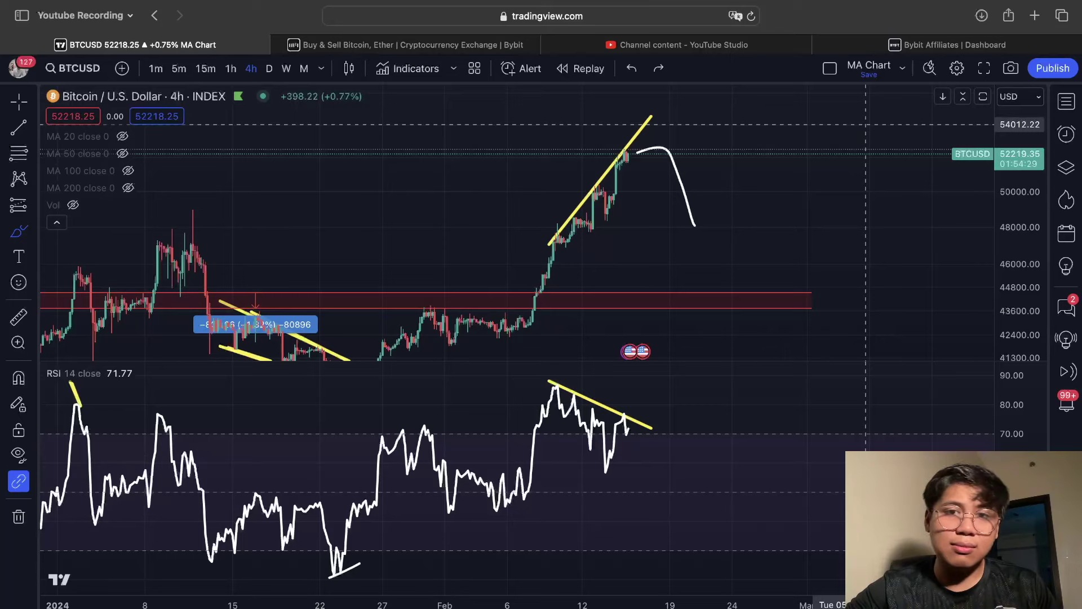
{"action": "key", "text": "super+z"}
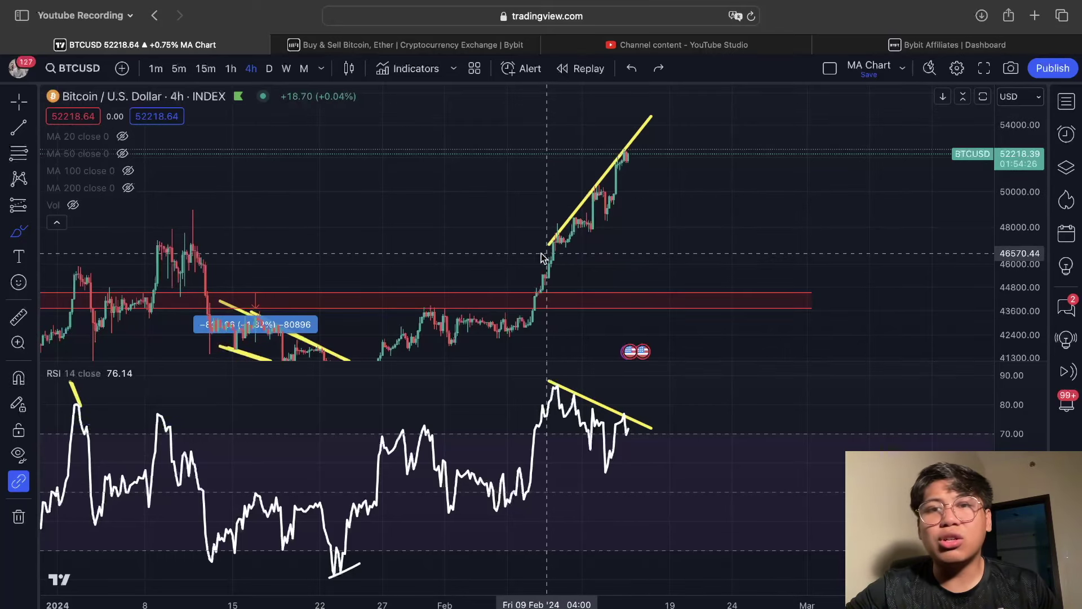
Step: Draw the wedge's lower yellow trend line under the rally and raise its right end
{"action": "left_click", "coordinate": [20, 134]}
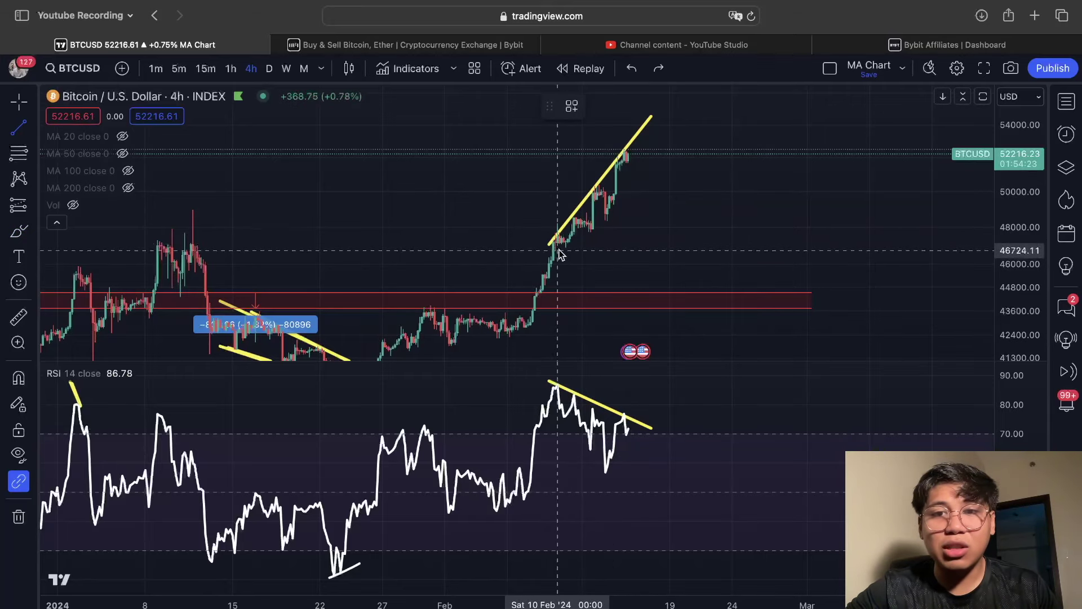
{"action": "left_click_drag", "start_coordinate": [561, 254], "coordinate": [682, 168]}
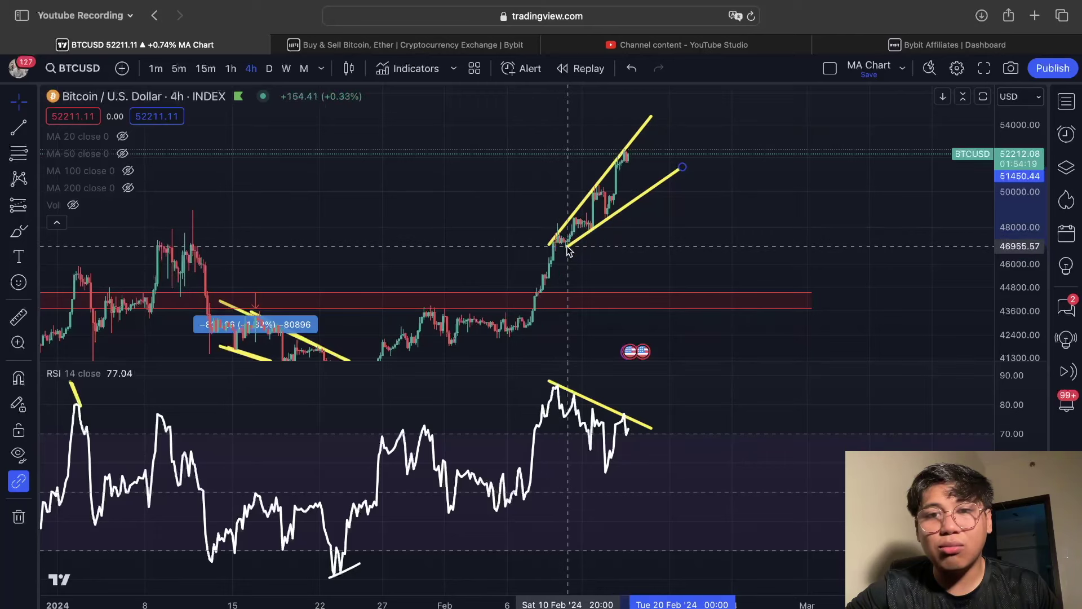
{"action": "left_click_drag", "start_coordinate": [682, 168], "coordinate": [686, 149]}
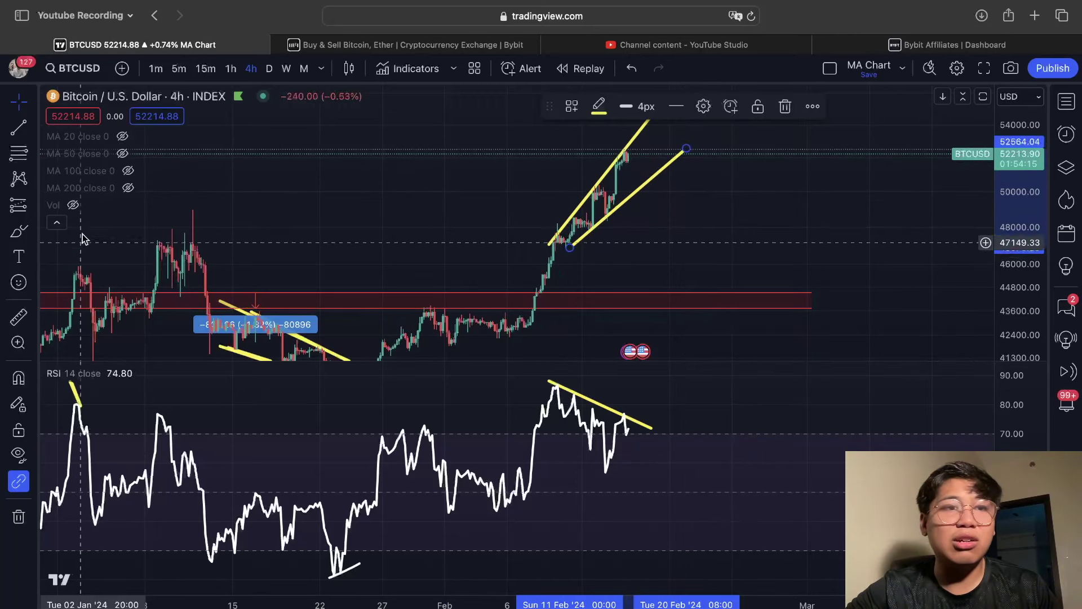
Step: Brush a white zigzag path rising inside the wedge and breaking down out of it
{"action": "left_click", "coordinate": [560, 235]}
{"action": "mouse_move", "coordinate": [560, 236]}
{"action": "left_mouse_down"}
{"action": "mouse_move", "coordinate": [586, 221]}
{"action": "mouse_move", "coordinate": [599, 183]}
{"action": "mouse_move", "coordinate": [609, 211]}
{"action": "mouse_move", "coordinate": [622, 155]}
{"action": "mouse_move", "coordinate": [635, 186]}
{"action": "mouse_move", "coordinate": [649, 128]}
{"action": "left_mouse_up"}
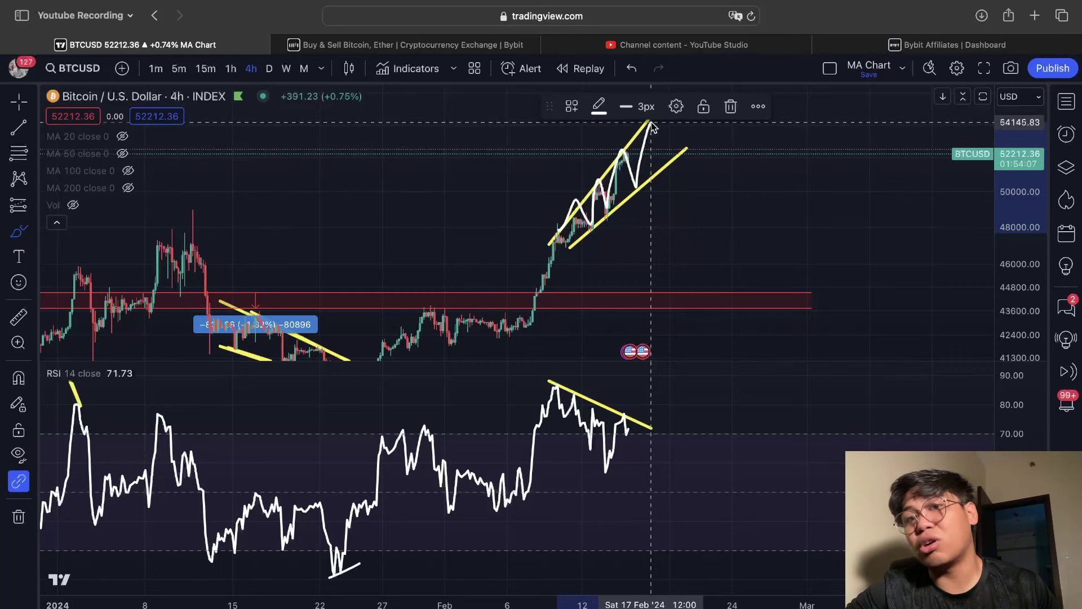
{"action": "left_click_drag", "start_coordinate": [651, 129], "coordinate": [711, 236]}
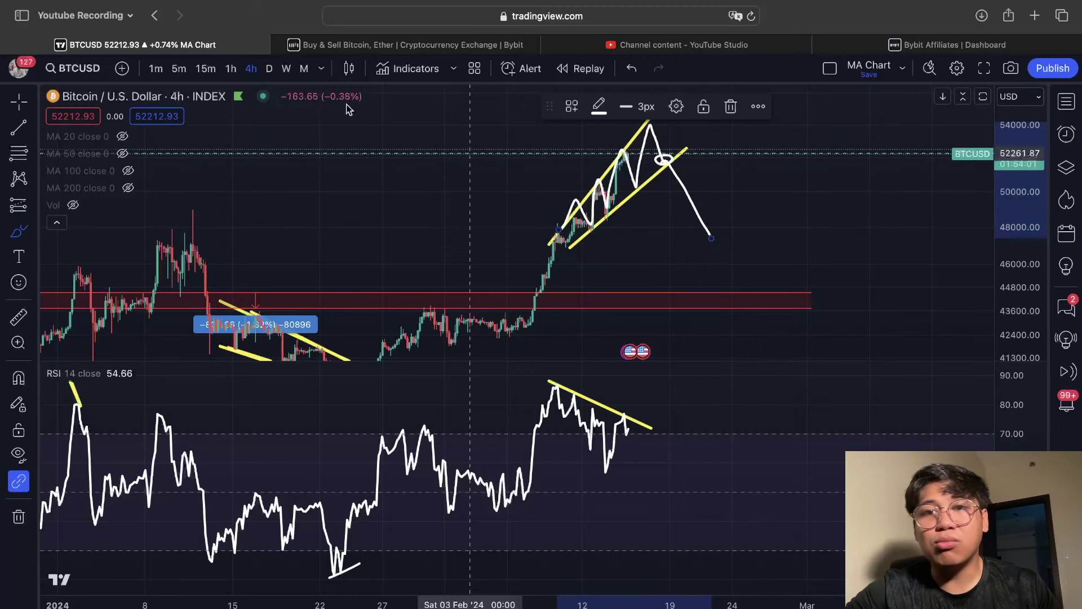
{"action": "left_click", "coordinate": [19, 127]}
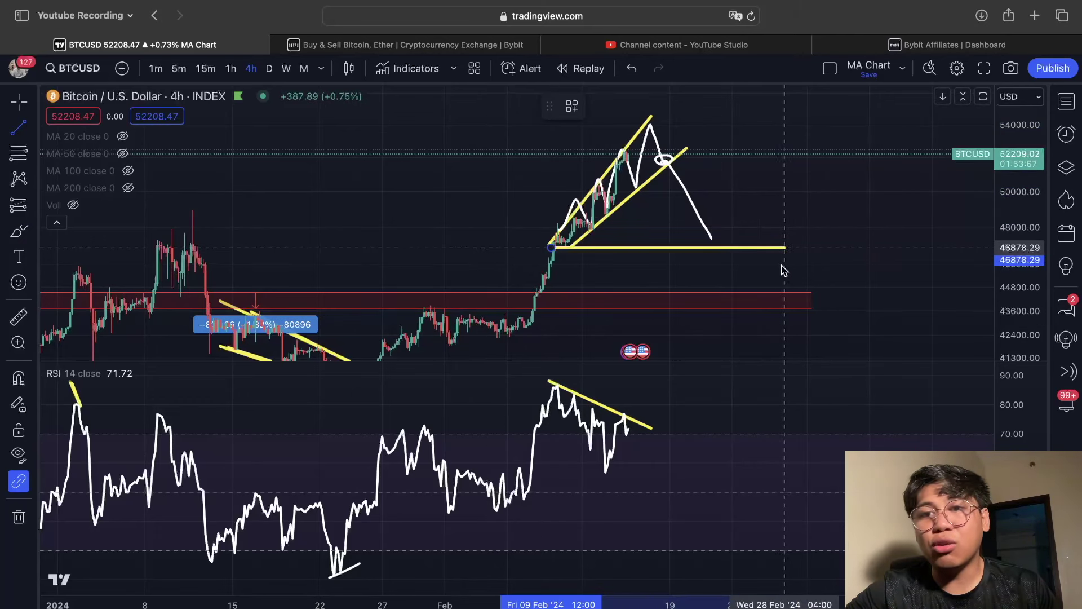
Step: Place the horizontal support line at 47421.93 and undo the white freehand path
{"action": "left_click", "coordinate": [764, 266]}
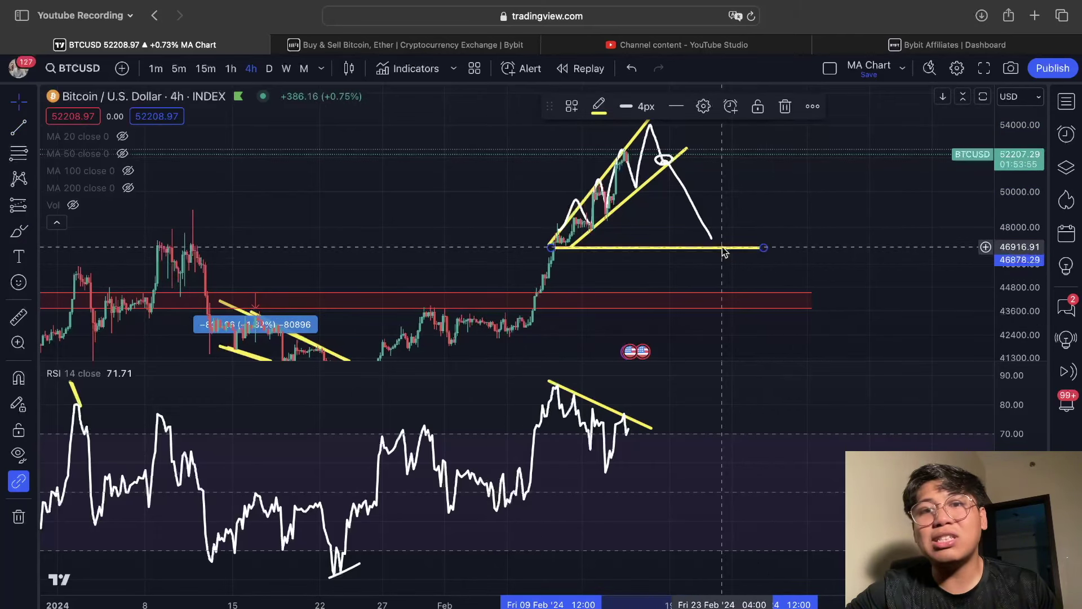
{"action": "left_click_drag", "start_coordinate": [723, 246], "coordinate": [720, 239]}
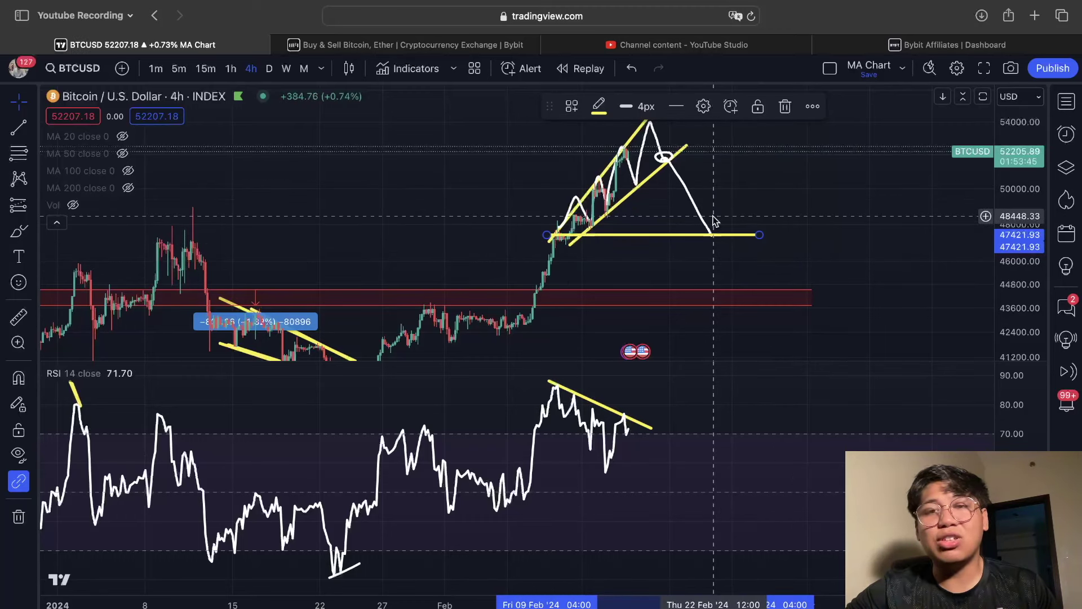
{"action": "scroll", "coordinate": [707, 267], "scroll_direction": "right", "scroll_amount": 6}
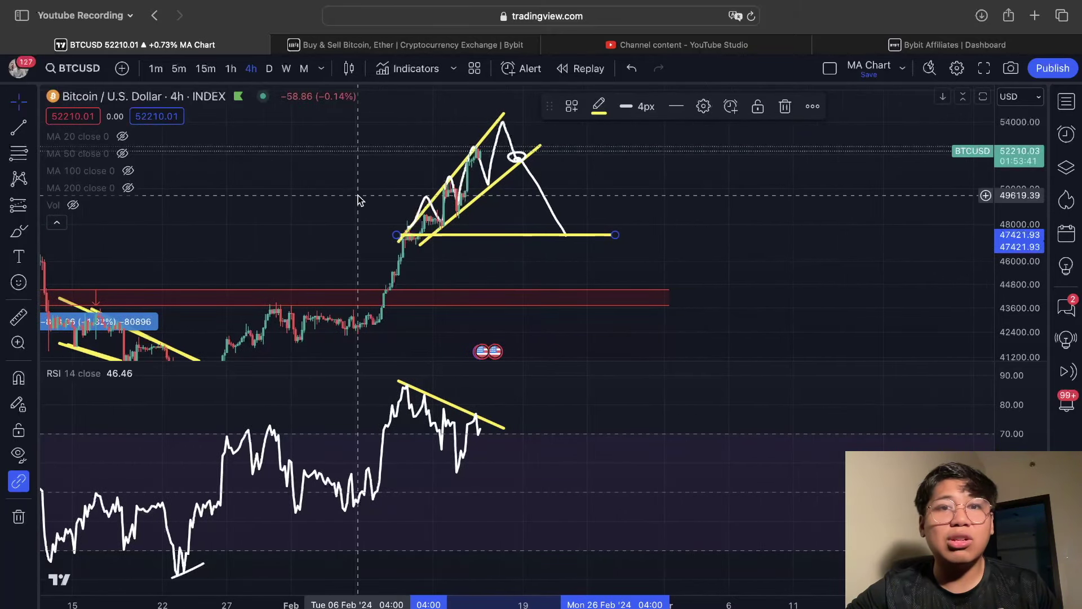
{"action": "key", "text": "ctrl+z"}
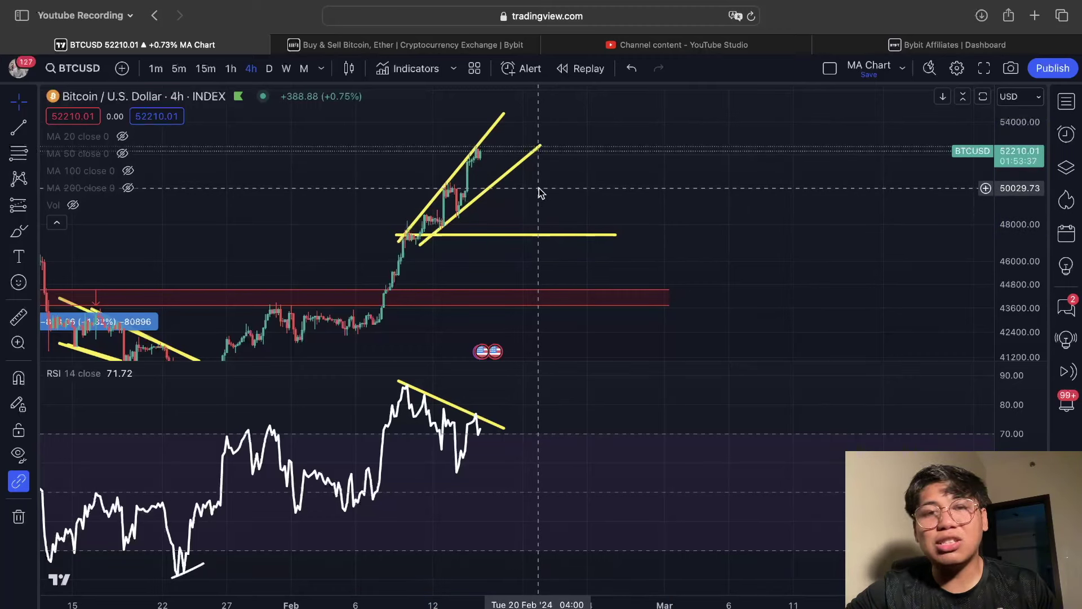
Step: Brush a white zigzag up inside the wedge to near 54000, looping the lower line near 52000
{"action": "left_click", "coordinate": [18, 231]}
{"action": "mouse_move", "coordinate": [419, 235]}
{"action": "left_mouse_down"}
{"action": "mouse_move", "coordinate": [450, 181]}
{"action": "mouse_move", "coordinate": [459, 204]}
{"action": "mouse_move", "coordinate": [477, 148]}
{"action": "mouse_move", "coordinate": [490, 169]}
{"action": "mouse_move", "coordinate": [503, 129]}
{"action": "mouse_move", "coordinate": [519, 159]}
{"action": "mouse_move", "coordinate": [541, 157]}
{"action": "mouse_move", "coordinate": [512, 169]}
{"action": "mouse_move", "coordinate": [529, 164]}
{"action": "mouse_move", "coordinate": [521, 161]}
{"action": "left_mouse_up"}
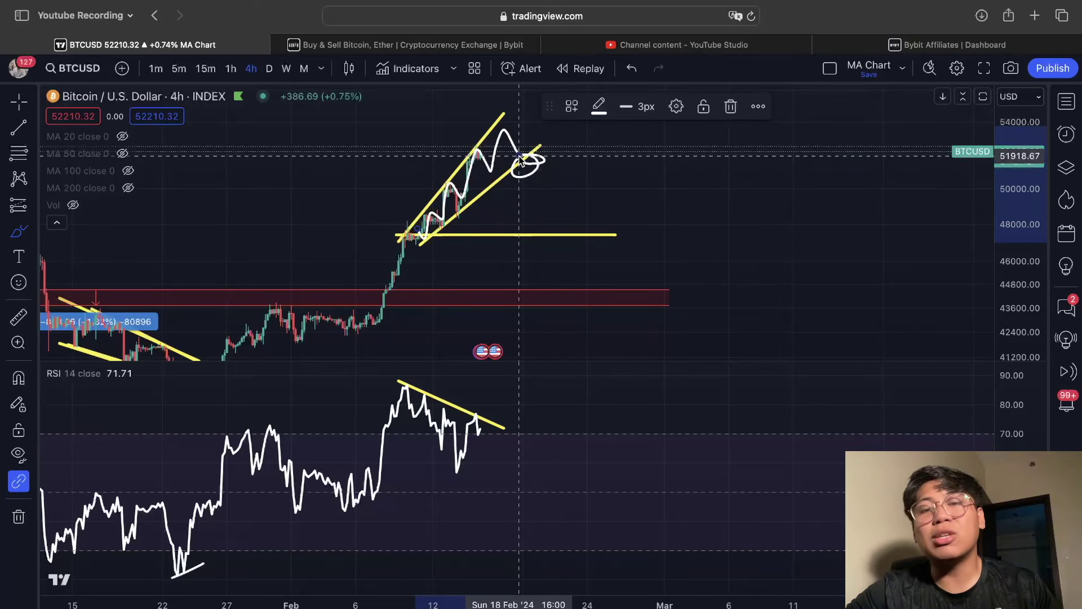
{"action": "mouse_move", "coordinate": [522, 160]}
{"action": "left_mouse_down"}
{"action": "mouse_move", "coordinate": [538, 158]}
{"action": "mouse_move", "coordinate": [516, 169]}
{"action": "mouse_move", "coordinate": [544, 186]}
{"action": "mouse_move", "coordinate": [564, 219]}
{"action": "left_mouse_up"}
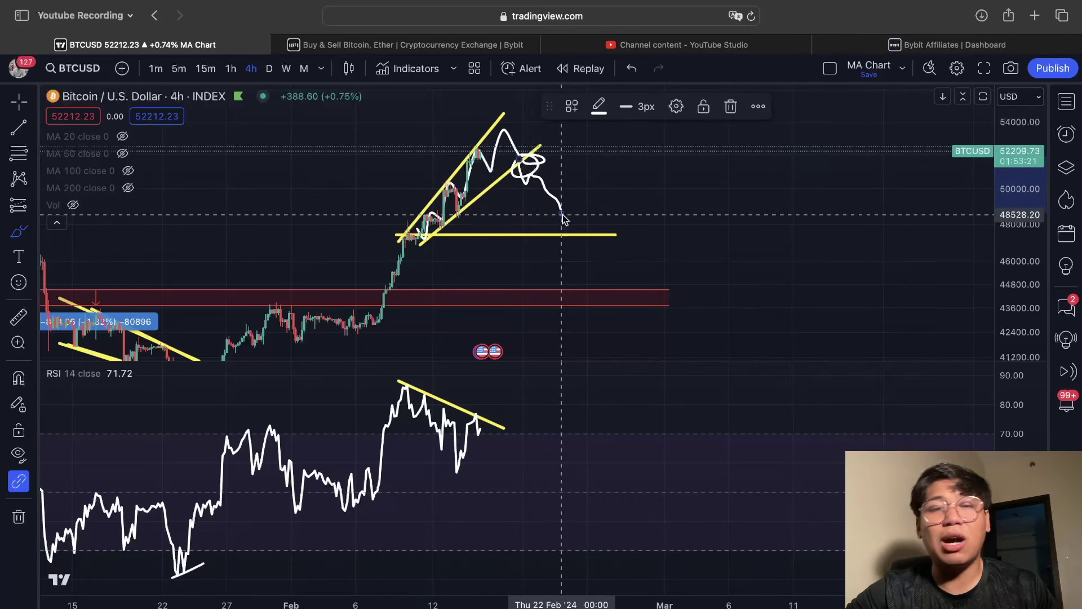
{"action": "key", "text": "super+z"}
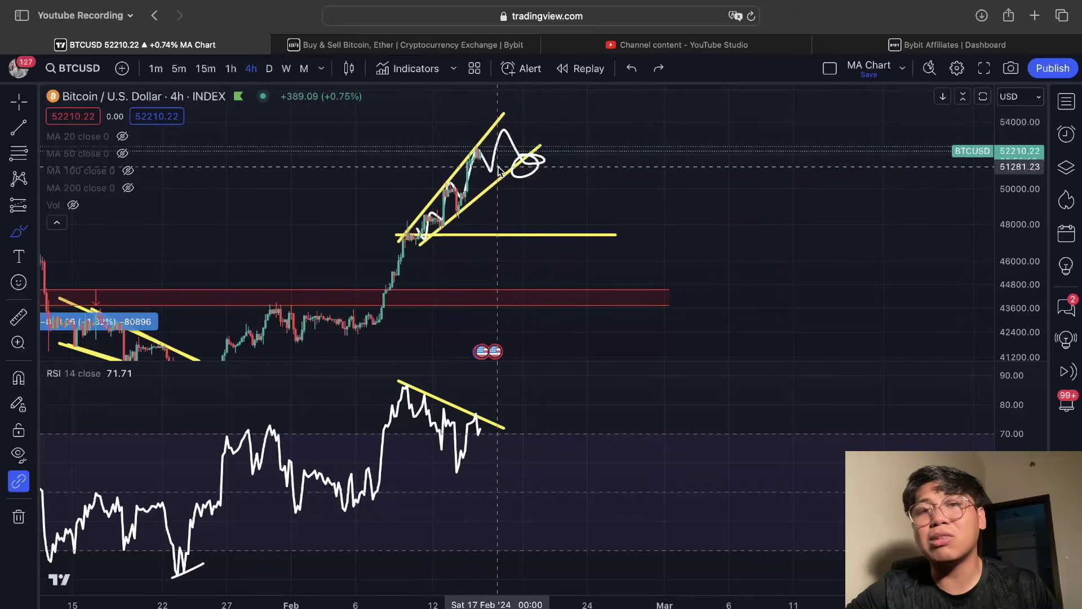
Step: Show the volume bars and maximize the price pane, hiding the RSI
{"action": "left_click", "coordinate": [74, 205]}
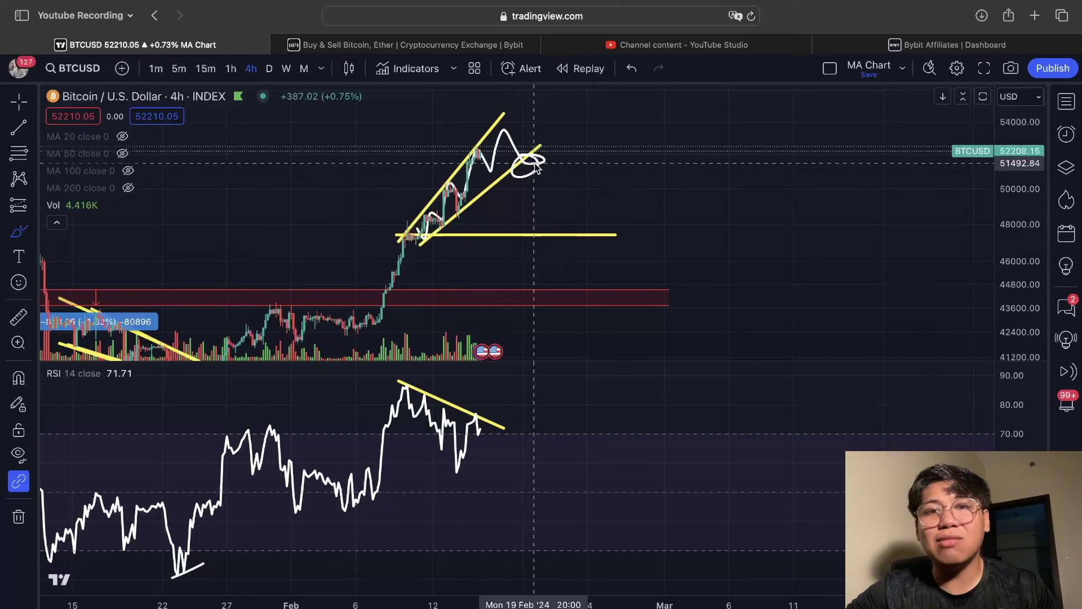
{"action": "left_click", "coordinate": [497, 164]}
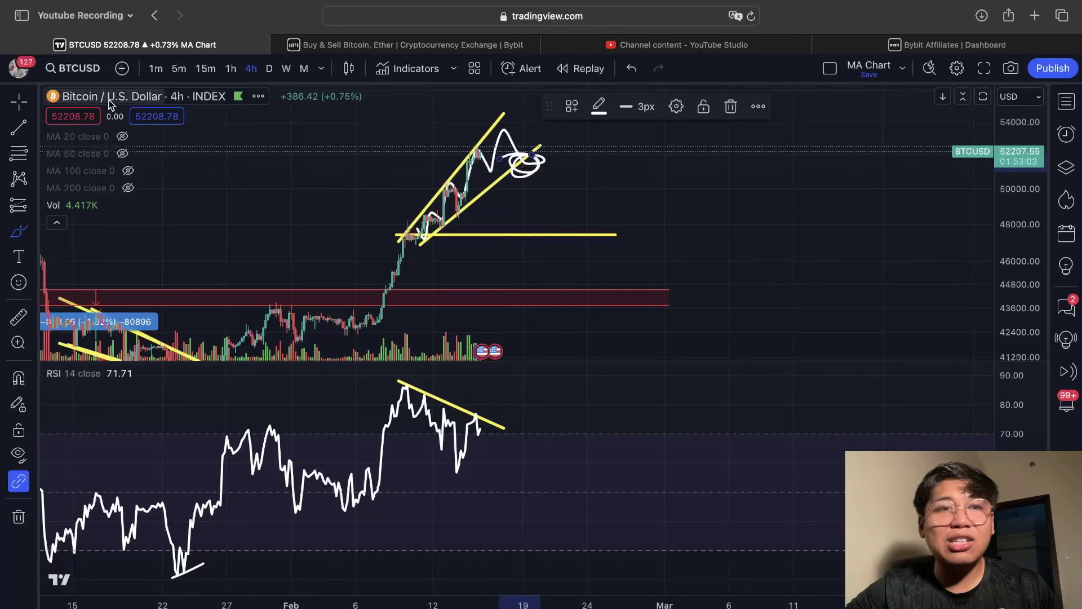
{"action": "double_click", "coordinate": [586, 219]}
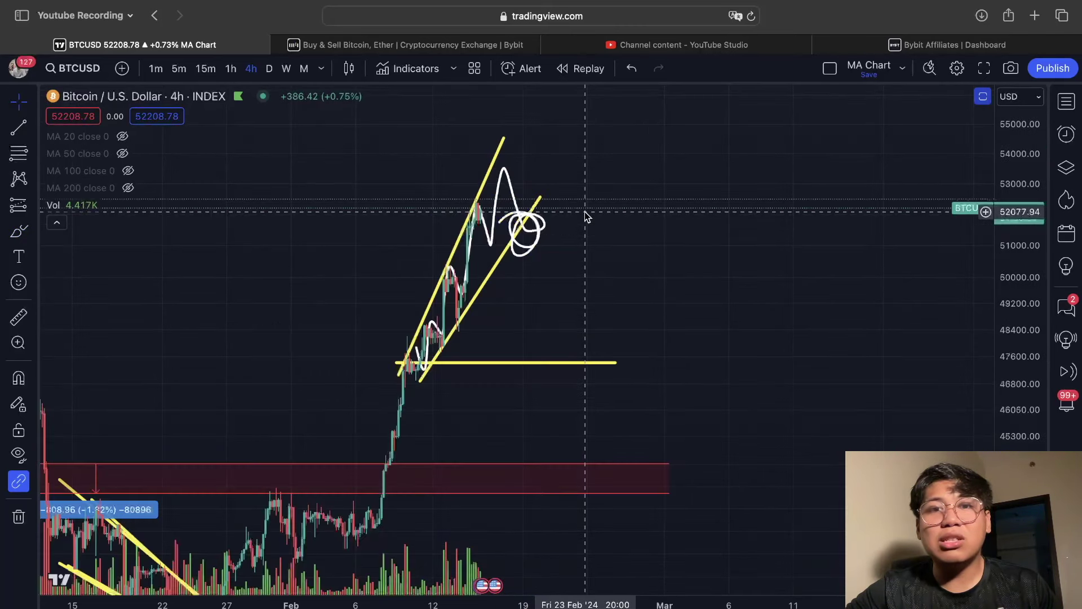
Step: Delete the white freehand zigzag and compress the price scale to show a wider range
{"action": "left_click", "coordinate": [534, 231]}
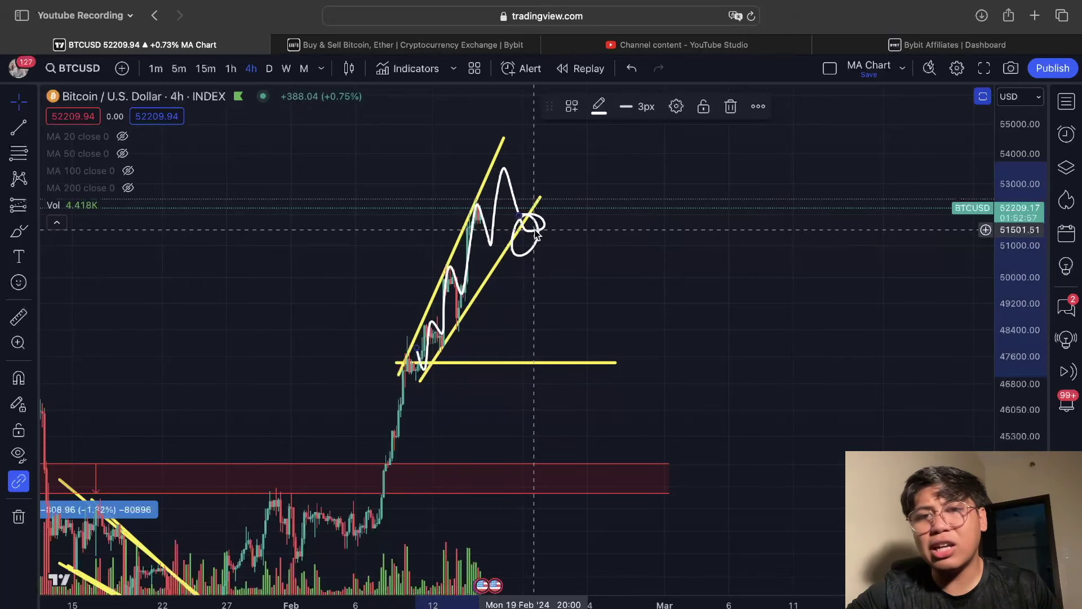
{"action": "key", "text": "Delete"}
{"action": "left_click_drag", "start_coordinate": [1022, 154], "coordinate": [1023, 255]}
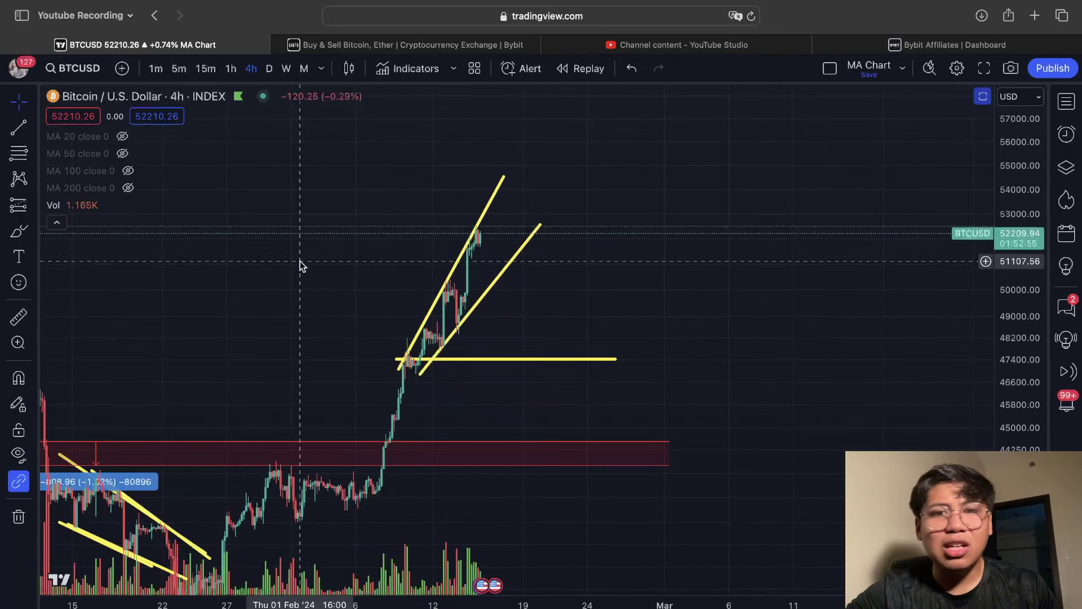
{"action": "left_click", "coordinate": [18, 232]}
{"action": "mouse_move", "coordinate": [493, 195]}
{"action": "left_mouse_down"}
{"action": "mouse_move", "coordinate": [484, 221]}
{"action": "mouse_move", "coordinate": [500, 191]}
{"action": "mouse_move", "coordinate": [504, 201]}
{"action": "left_mouse_up"}
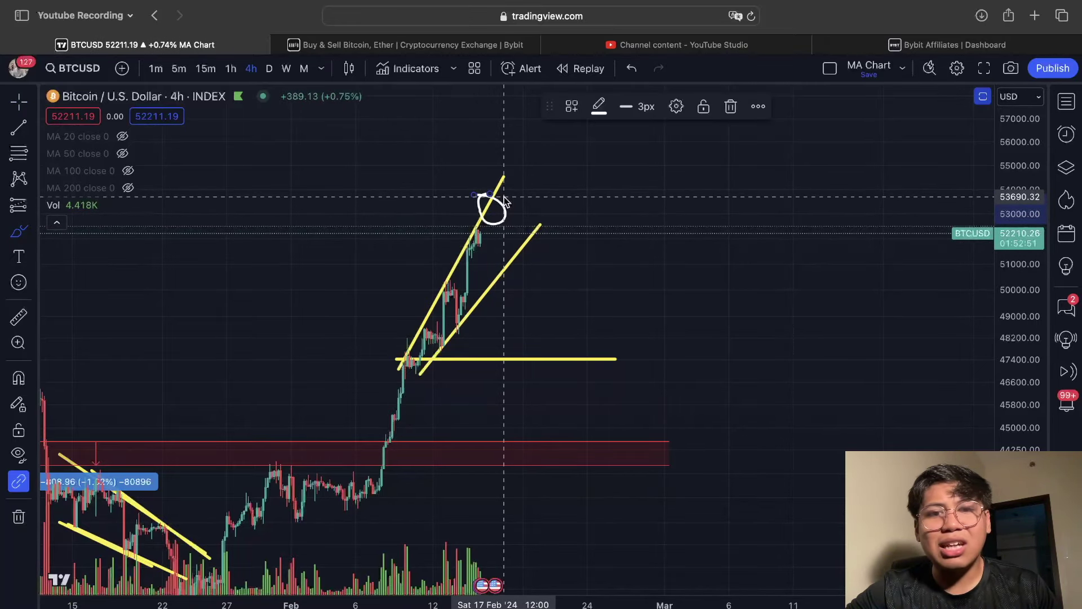
{"action": "scroll", "coordinate": [504, 202], "scroll_direction": "left", "scroll_amount": 5}
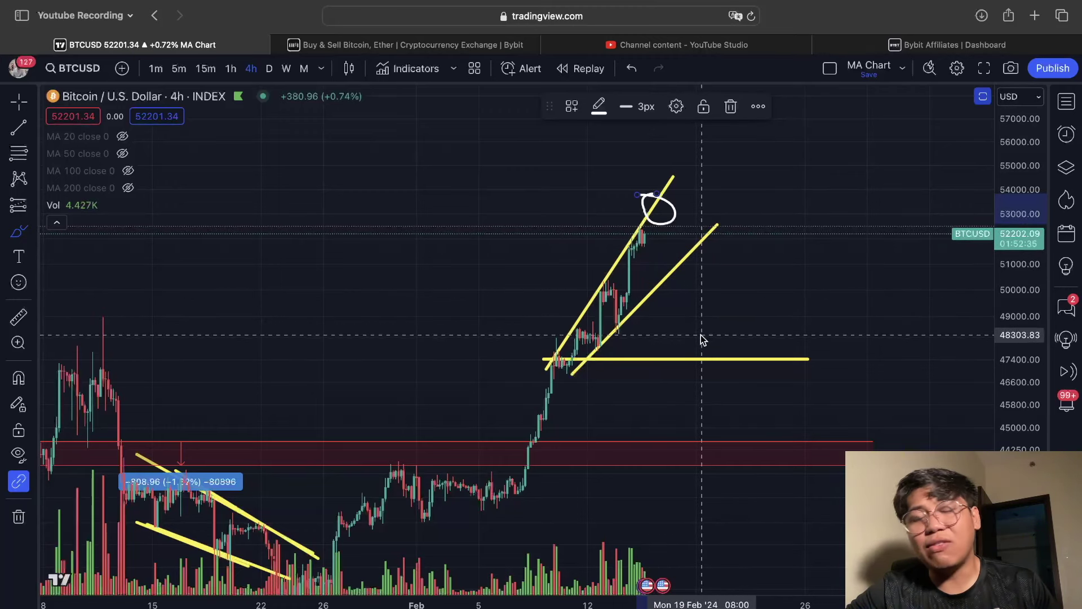
{"action": "key", "text": "Escape"}
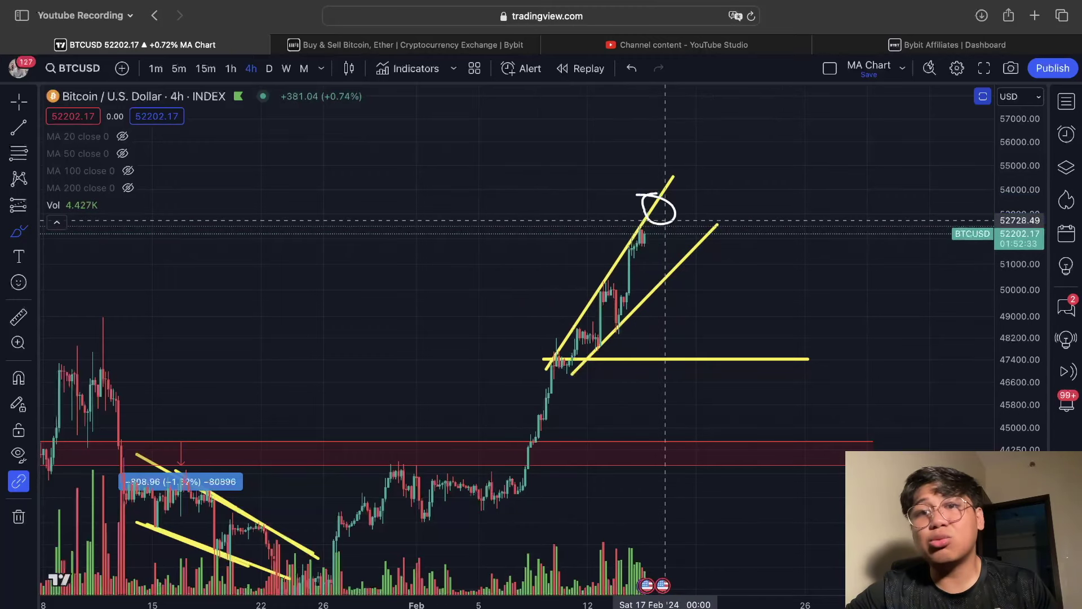
{"action": "key", "text": "super+z"}
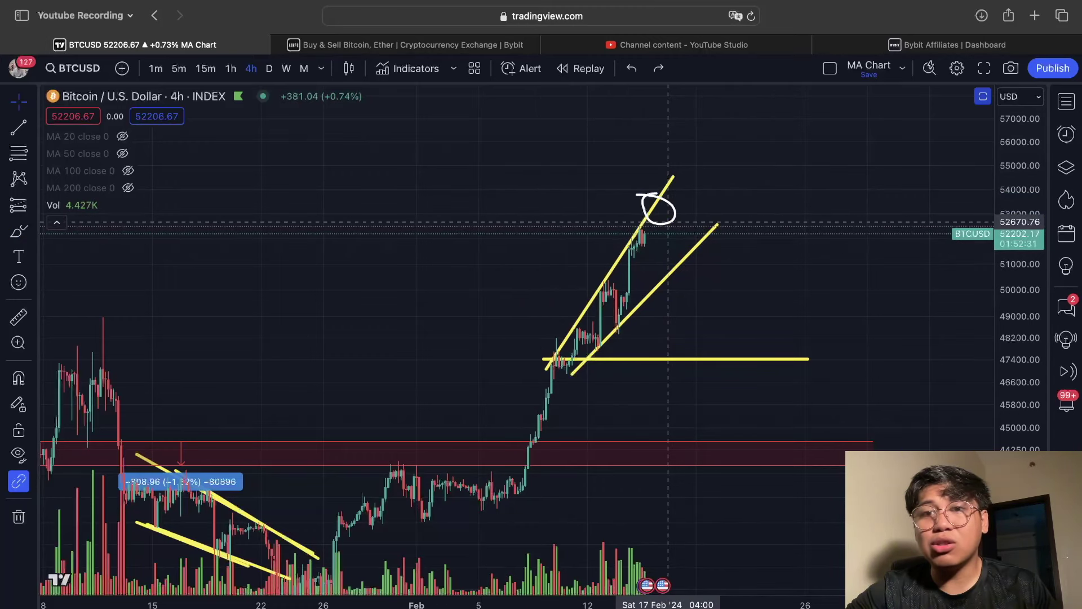
{"action": "key", "text": "Delete"}
Step: Draw a yellow horizontal level near 48,400 above the existing support line
{"action": "left_click", "coordinate": [19, 129]}
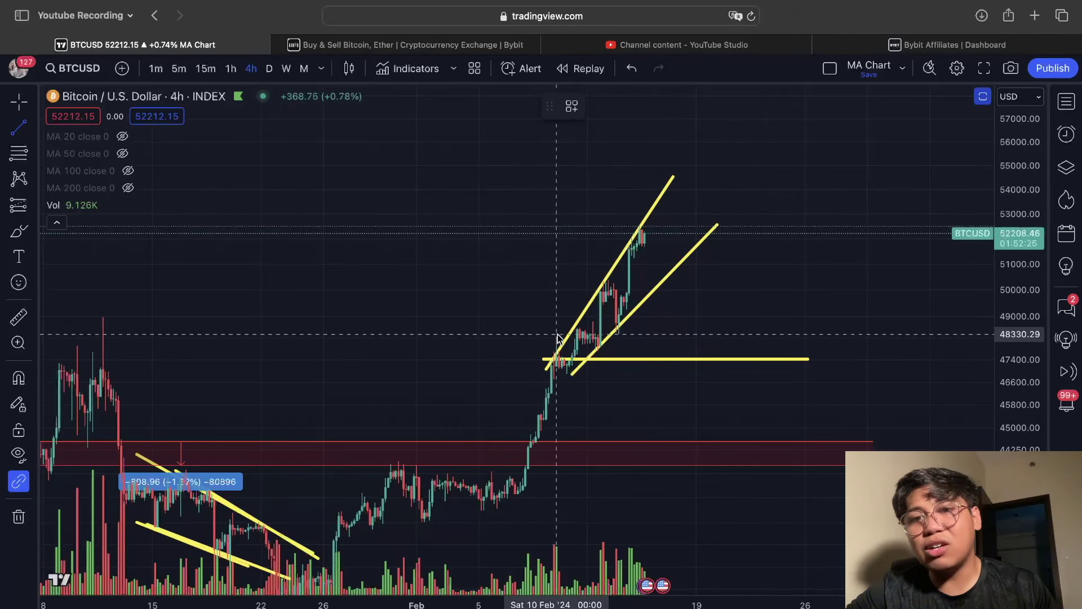
{"action": "left_click", "coordinate": [558, 332]}
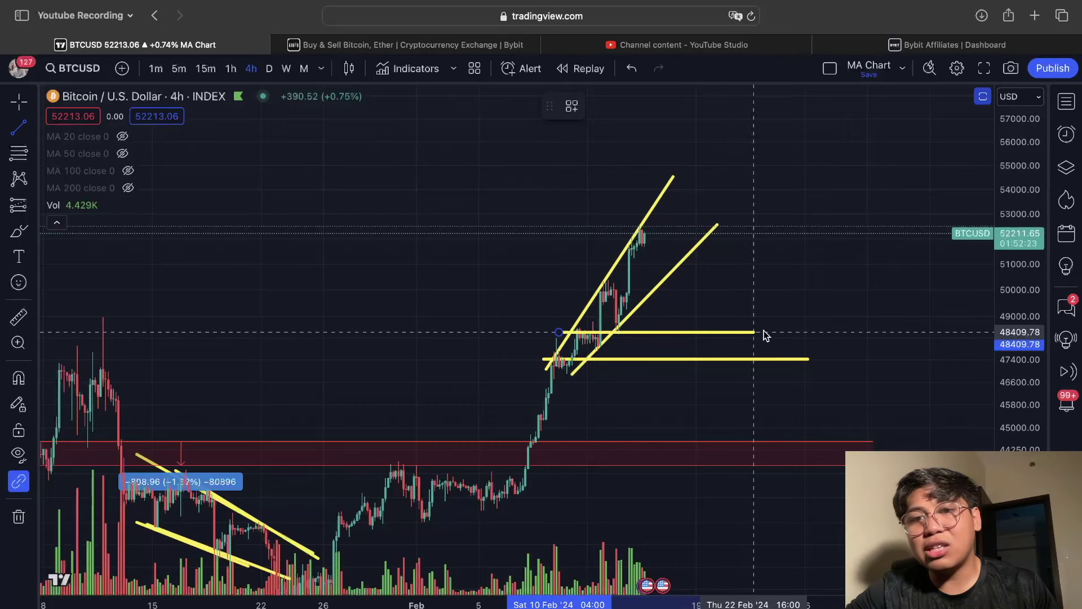
{"action": "left_click", "coordinate": [768, 332]}
Step: Add a yellow level near 49,970 and brush a white path descending from the wedge through the levels
{"action": "left_click", "coordinate": [23, 133]}
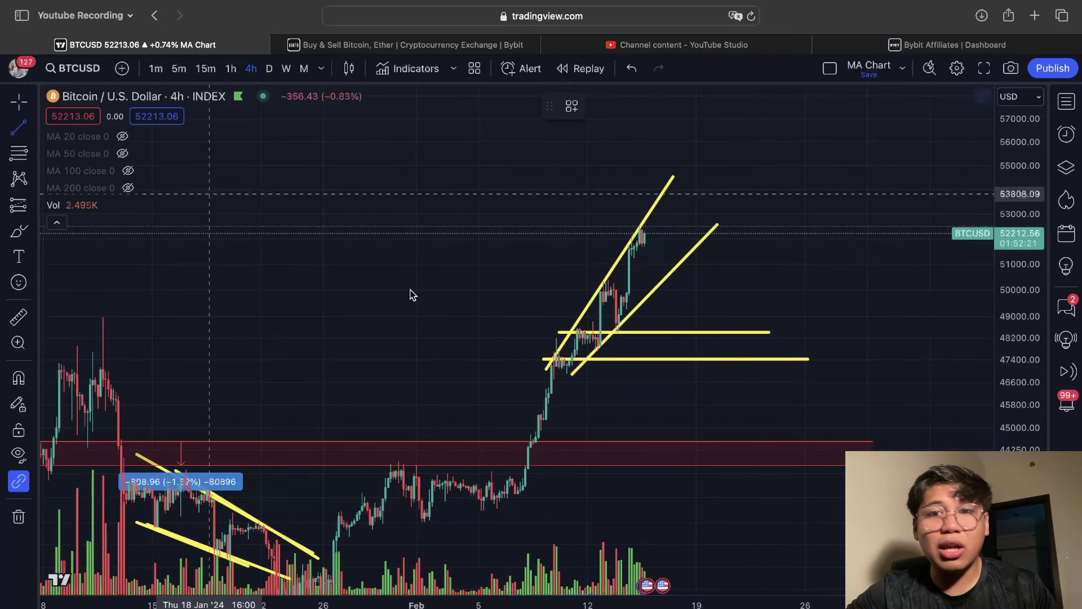
{"action": "left_click", "coordinate": [602, 292]}
{"action": "left_click", "coordinate": [810, 290]}
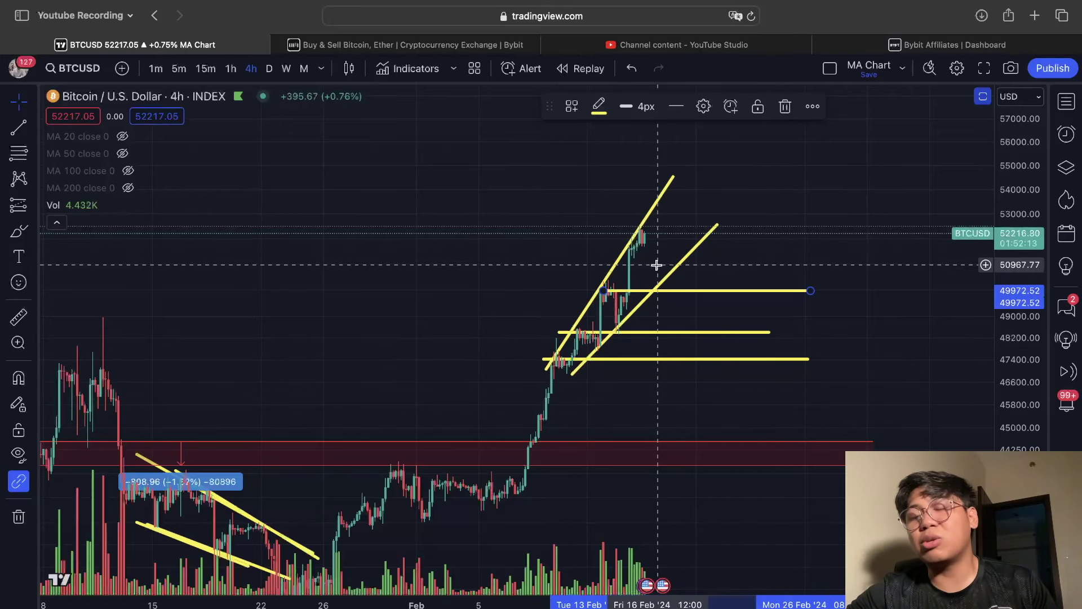
{"action": "mouse_move", "coordinate": [685, 239]}
{"action": "left_mouse_down"}
{"action": "mouse_move", "coordinate": [781, 355]}
{"action": "mouse_move", "coordinate": [795, 357]}
{"action": "mouse_move", "coordinate": [789, 367]}
{"action": "left_mouse_up"}
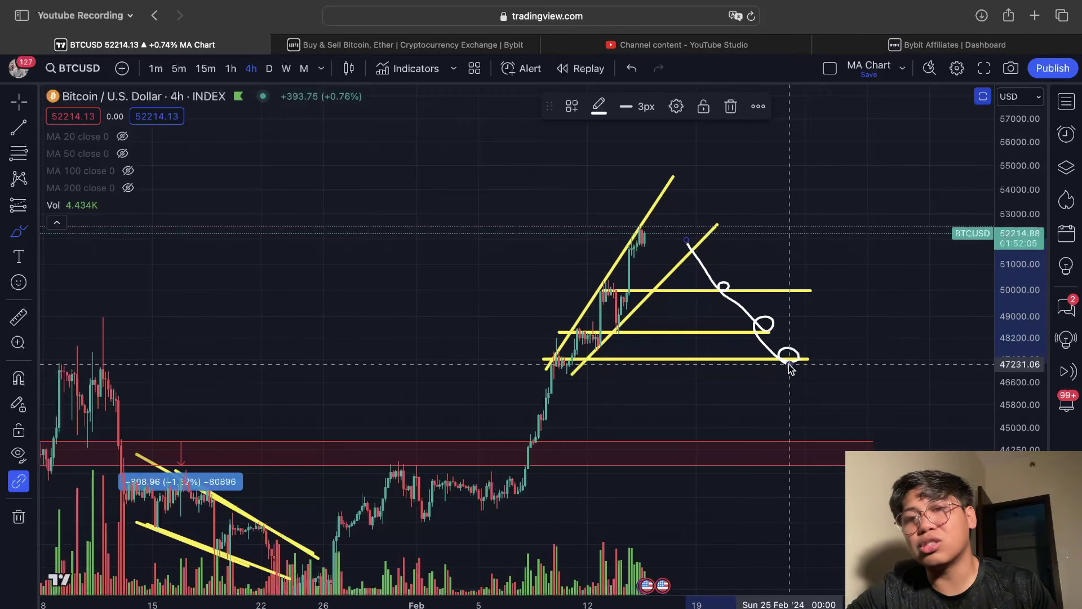